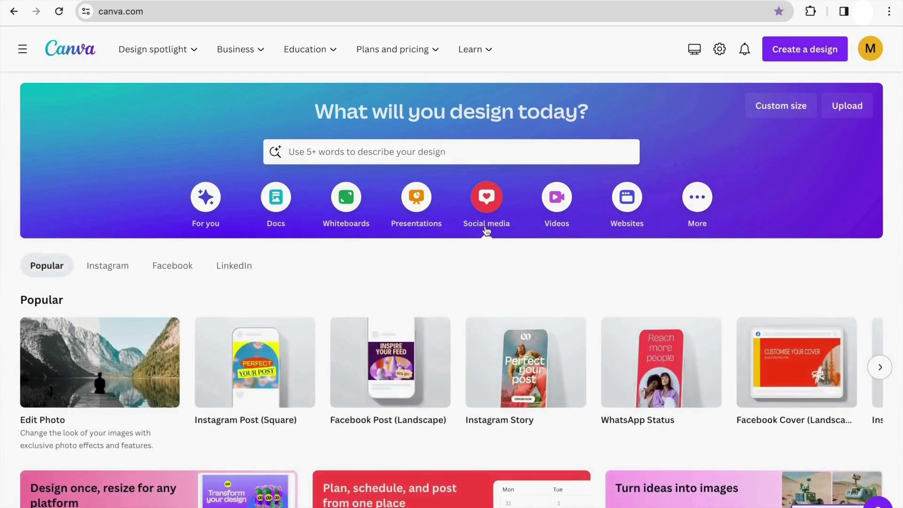
- Scroll the home page down to the Instagram Post (Square) 1080 × 1080 px template
{"action": "scroll", "coordinate": [484, 230], "scroll_direction": "down", "scroll_amount": 1}
{"action": "scroll", "coordinate": [484, 231], "scroll_direction": "down", "scroll_amount": 1}
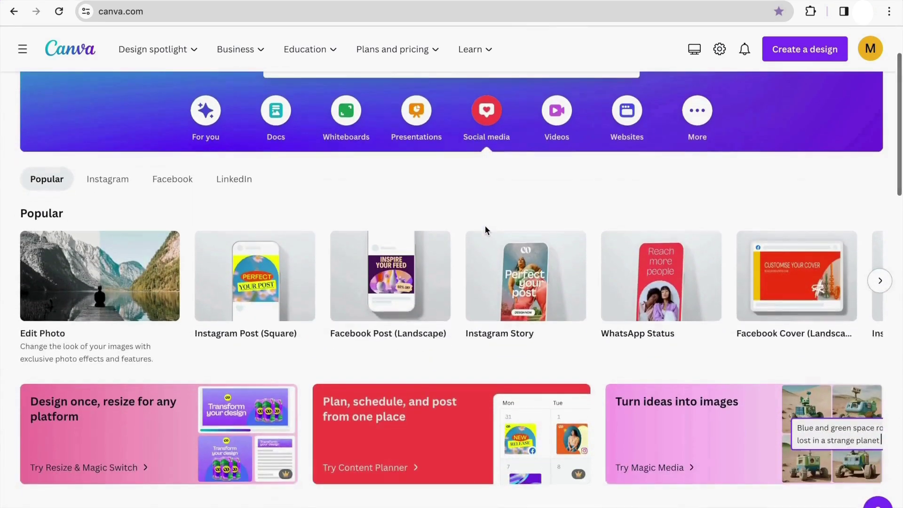
{"action": "mouse_move", "coordinate": [247, 277]}
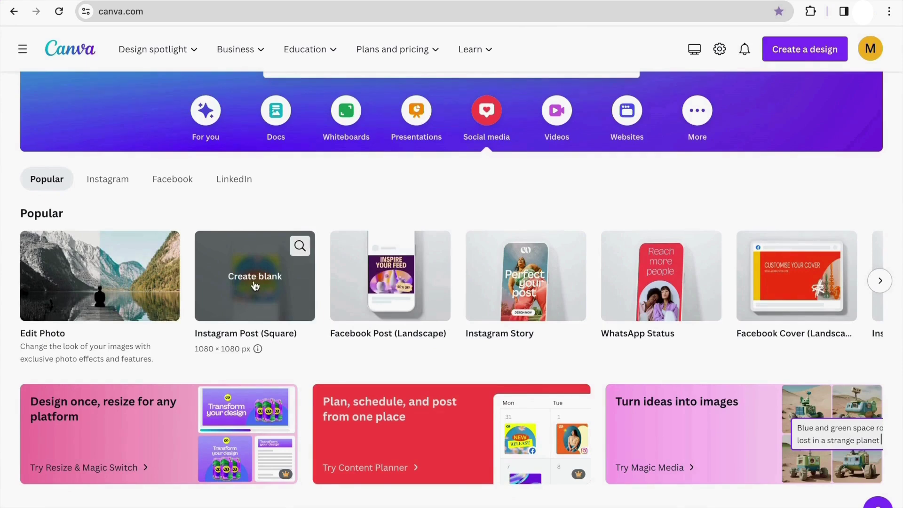
- Create a blank Instagram post and open Magic Media by searching Apps for 'magi'
{"action": "left_click", "coordinate": [254, 283]}
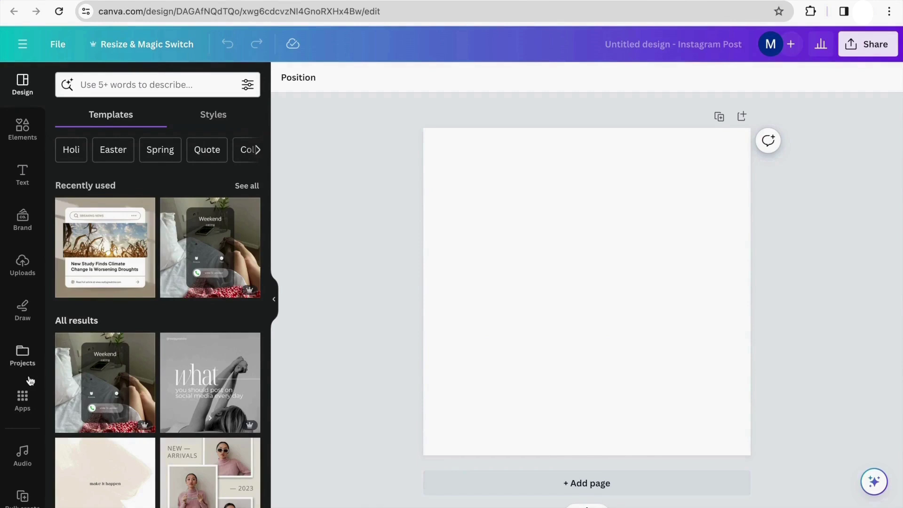
{"action": "left_click", "coordinate": [24, 399]}
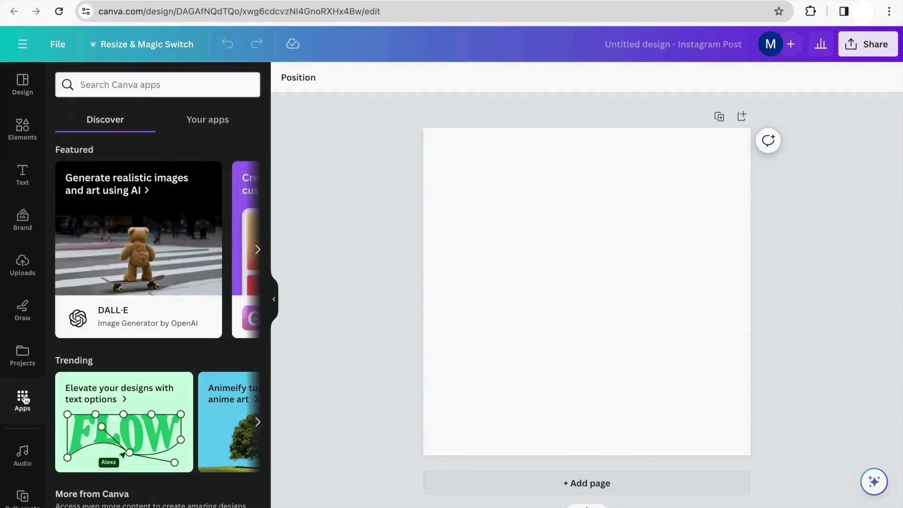
{"action": "left_click", "coordinate": [123, 85]}
{"action": "type", "text": "m"}
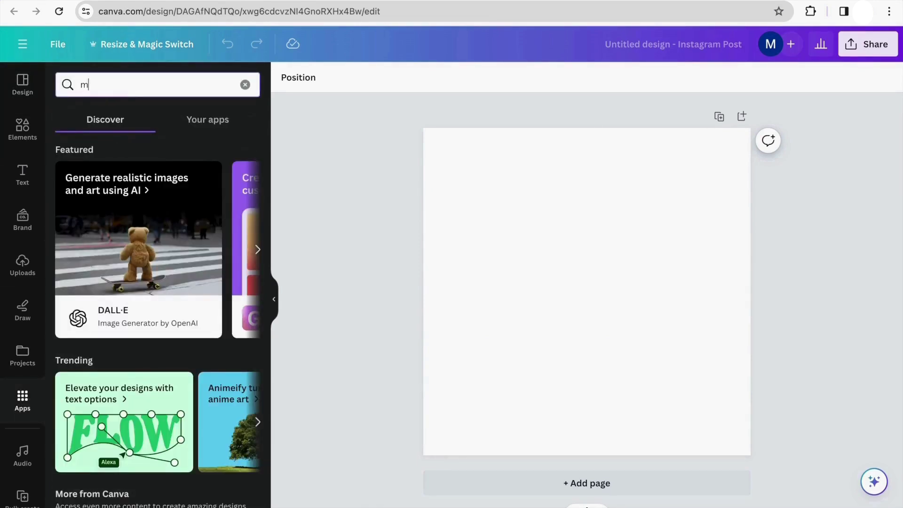
{"action": "type", "text": "agi"}
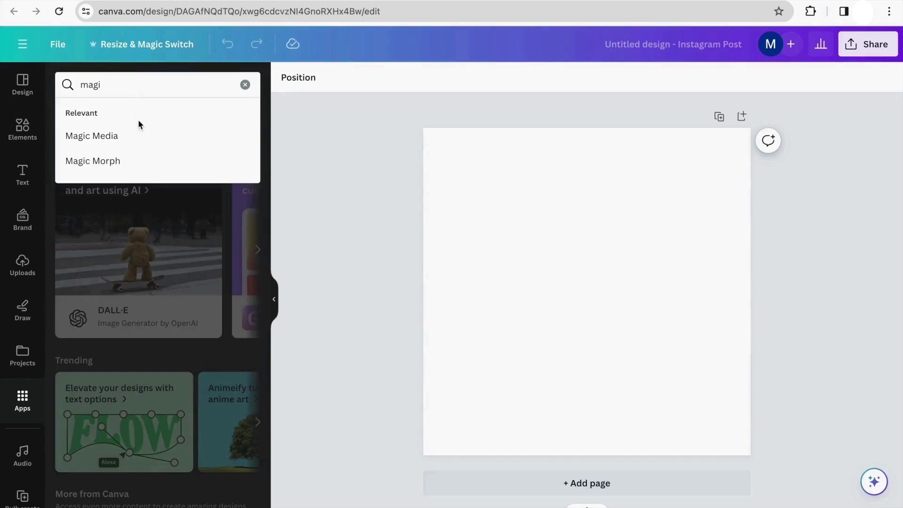
{"action": "left_click", "coordinate": [141, 134]}
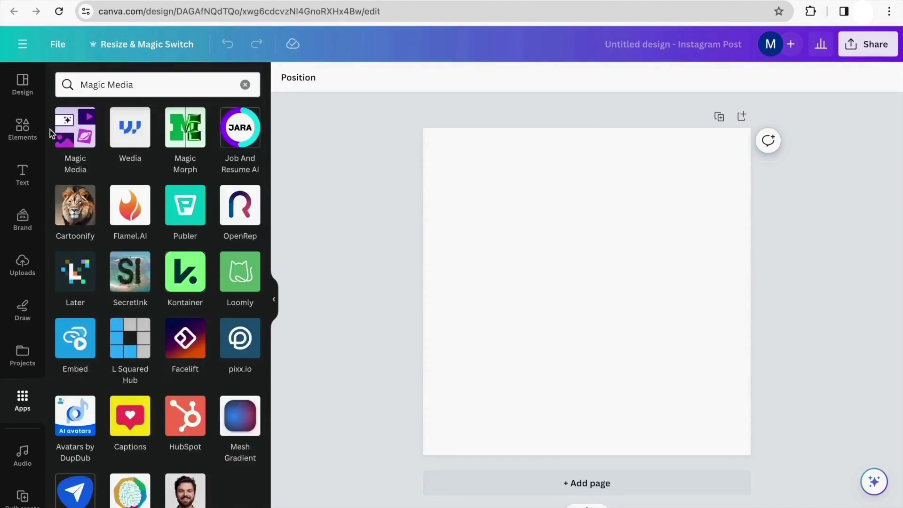
{"action": "left_click", "coordinate": [74, 137]}
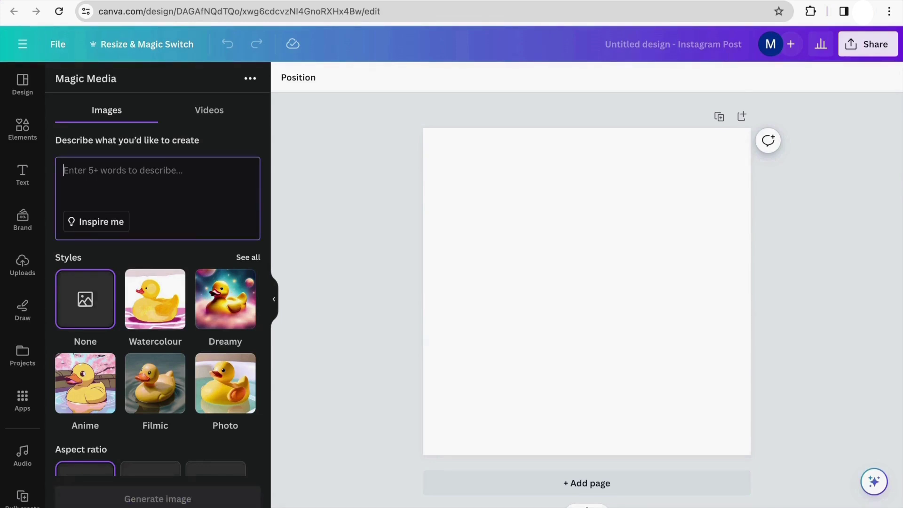
- Enter the prompt 'Create an image of William Shakespeare eating a hamburger.' and check Styles and Aspect ratio
{"action": "type", "text": "v"}
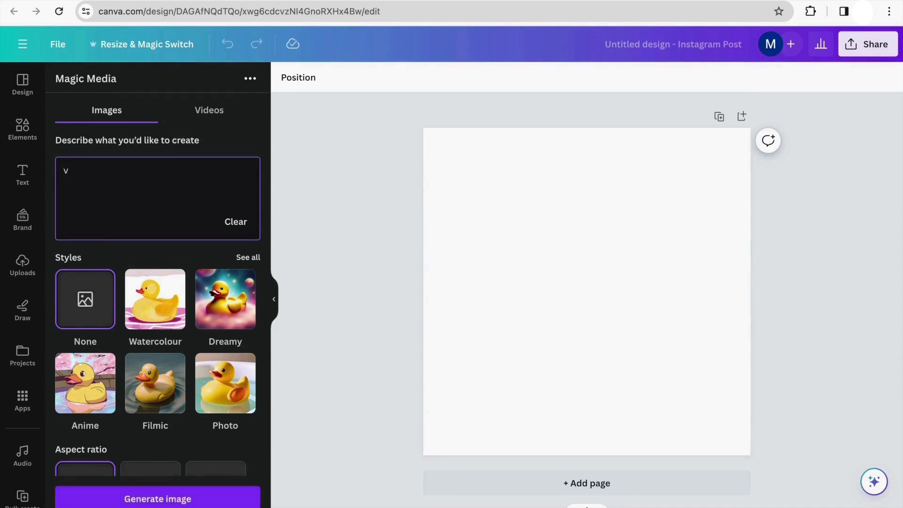
{"action": "key", "text": "BackSpace"}
{"action": "type", "text": "Create an image of William Shakespeare eating a hamburger."}
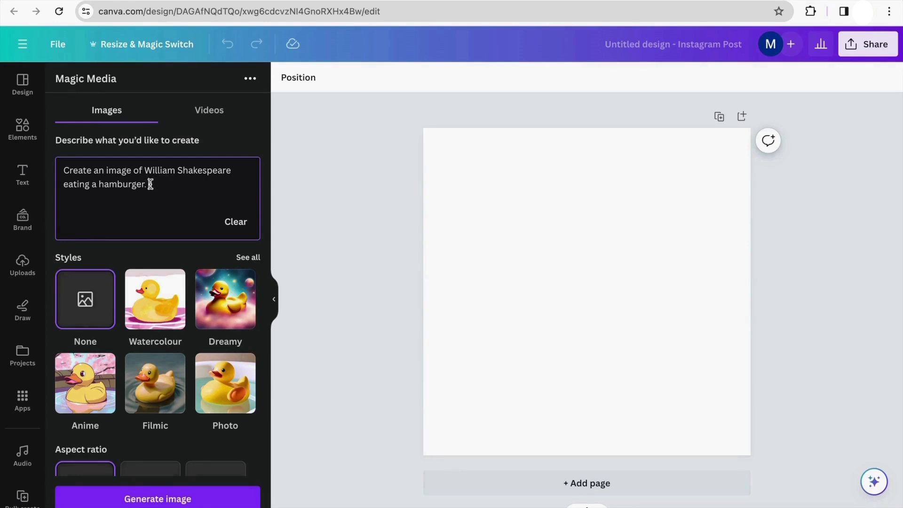
{"action": "scroll", "coordinate": [149, 188], "scroll_direction": "down", "scroll_amount": 1}
{"action": "scroll", "coordinate": [149, 187], "scroll_direction": "up", "scroll_amount": 1}
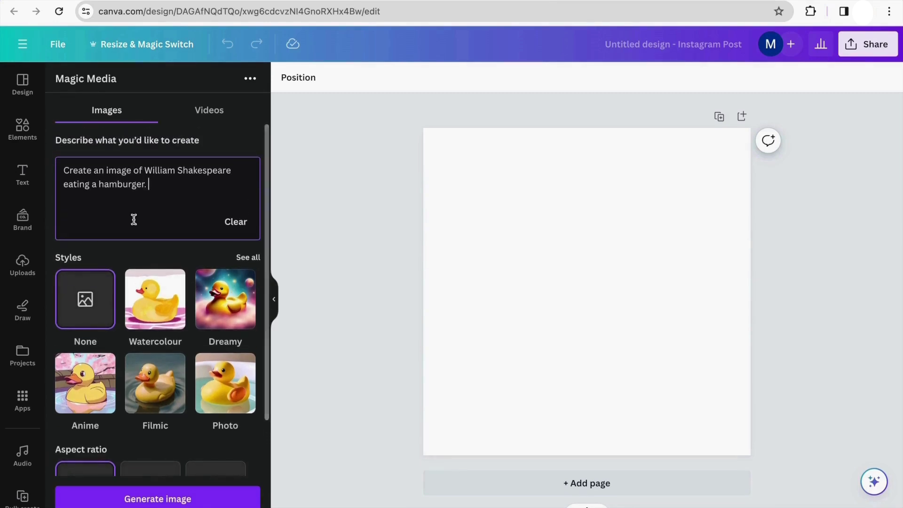
{"action": "scroll", "coordinate": [89, 306], "scroll_direction": "down", "scroll_amount": 1}
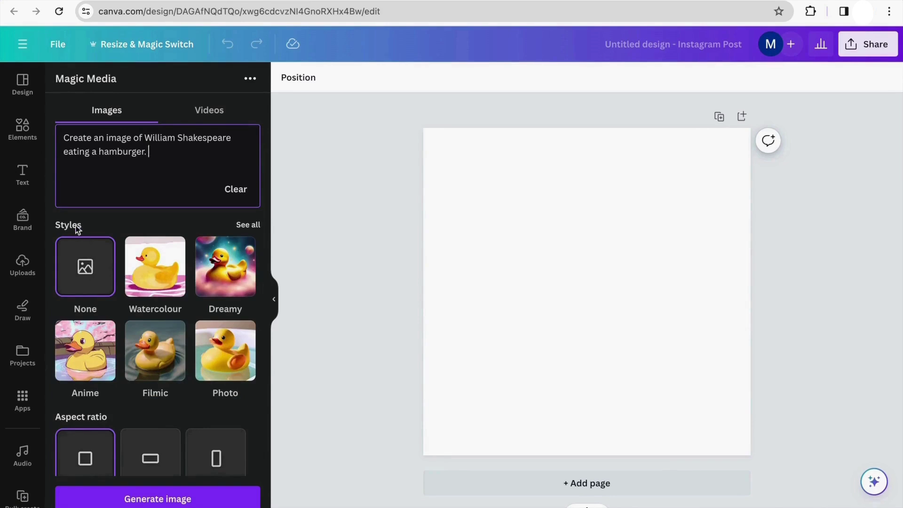
{"action": "scroll", "coordinate": [109, 281], "scroll_direction": "down", "scroll_amount": 1}
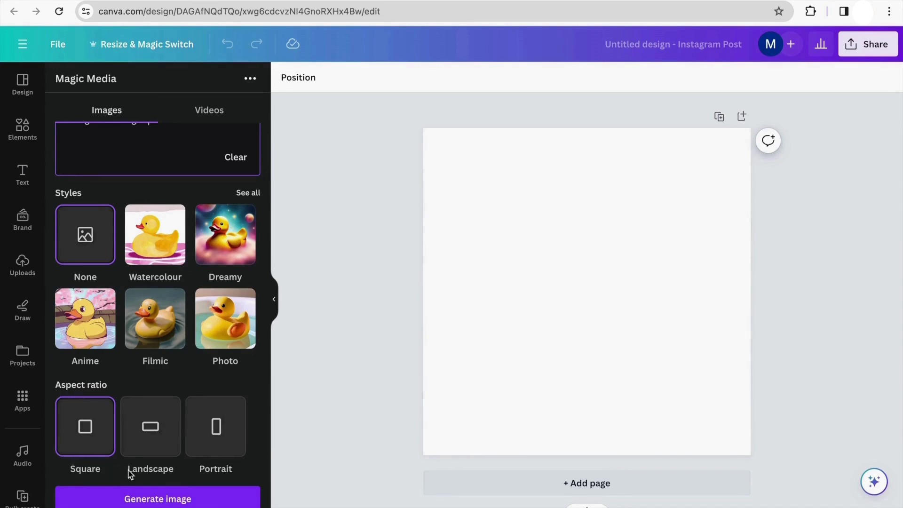
- Generate the Shakespeare images, then request more variations like the fourth result
{"action": "left_click", "coordinate": [194, 499]}
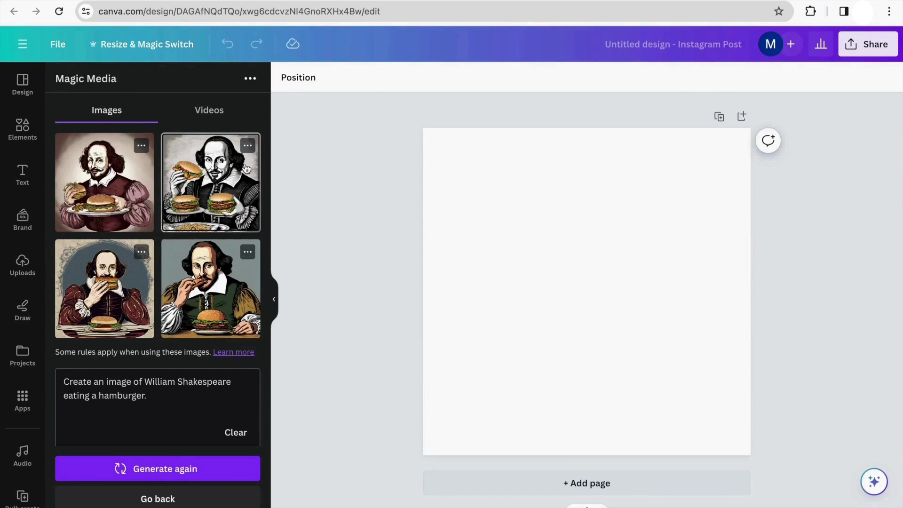
{"action": "left_click", "coordinate": [248, 253]}
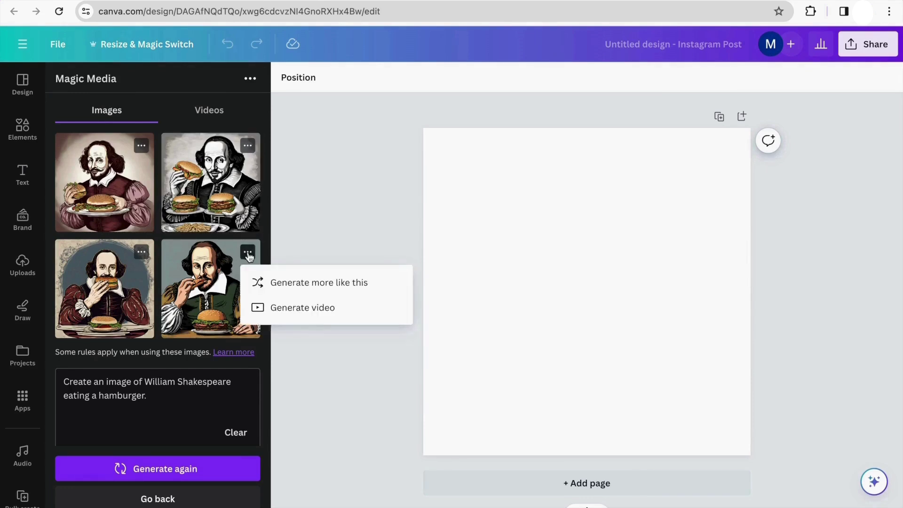
{"action": "left_click", "coordinate": [292, 282]}
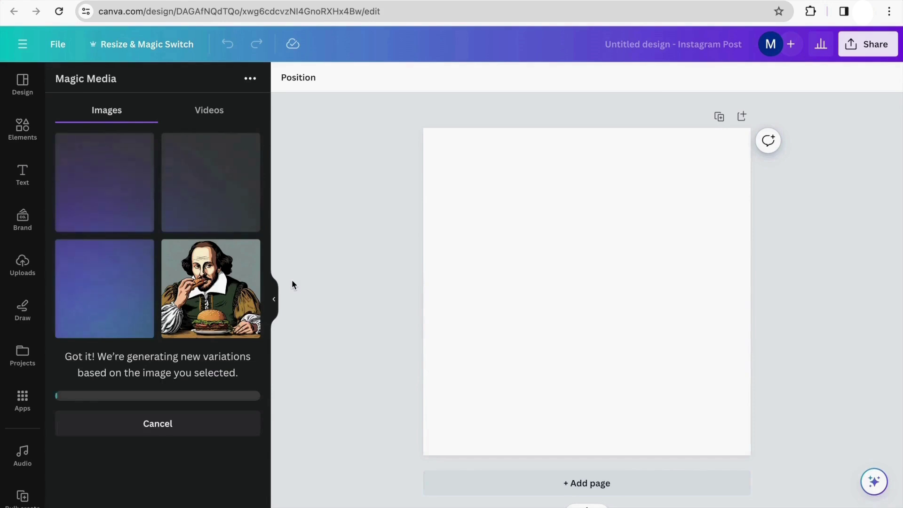
- Add the fourth Shakespeare variation to the page and set it as the page background
{"action": "left_click", "coordinate": [225, 280]}
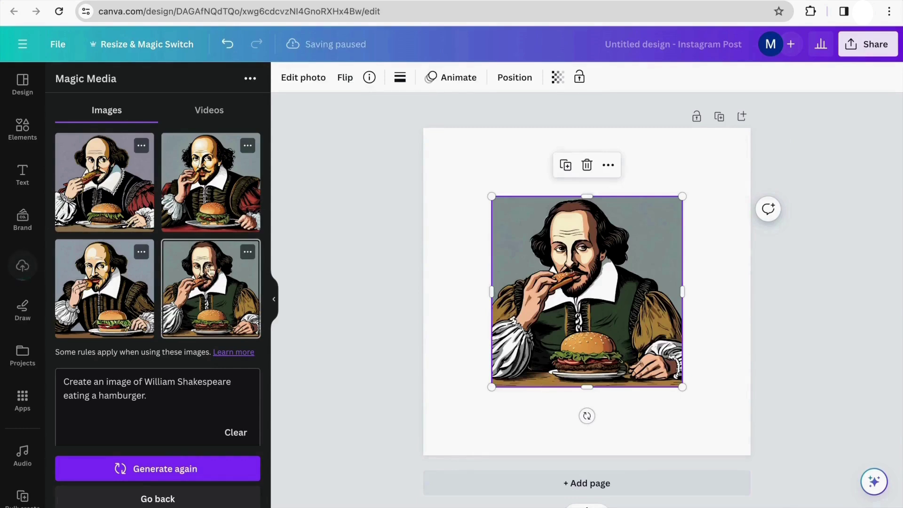
{"action": "left_click", "coordinate": [588, 184]}
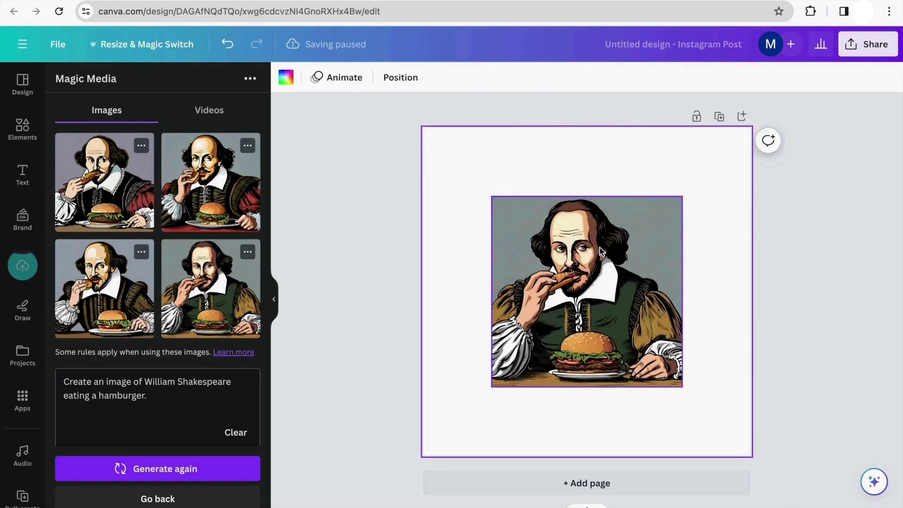
{"action": "left_click", "coordinate": [601, 253]}
{"action": "right_click", "coordinate": [605, 165]}
{"action": "left_click", "coordinate": [627, 405]}
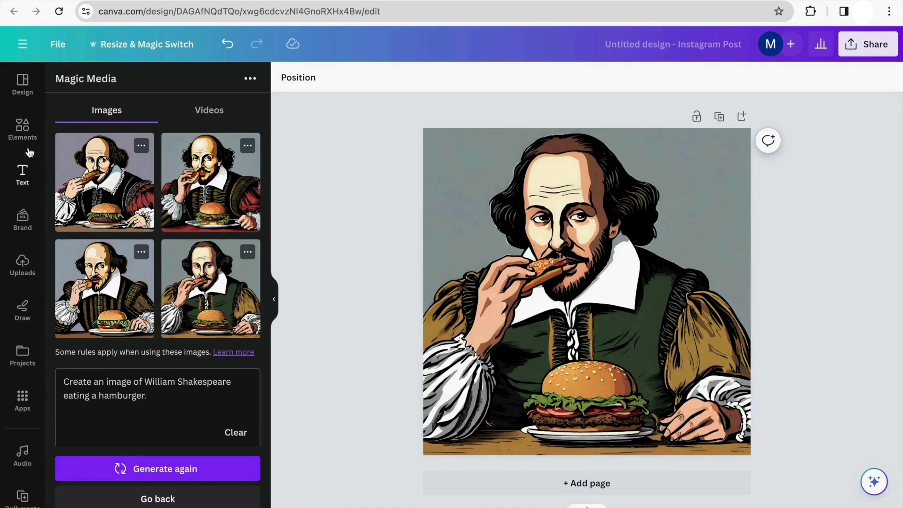
{"action": "left_click", "coordinate": [24, 131]}
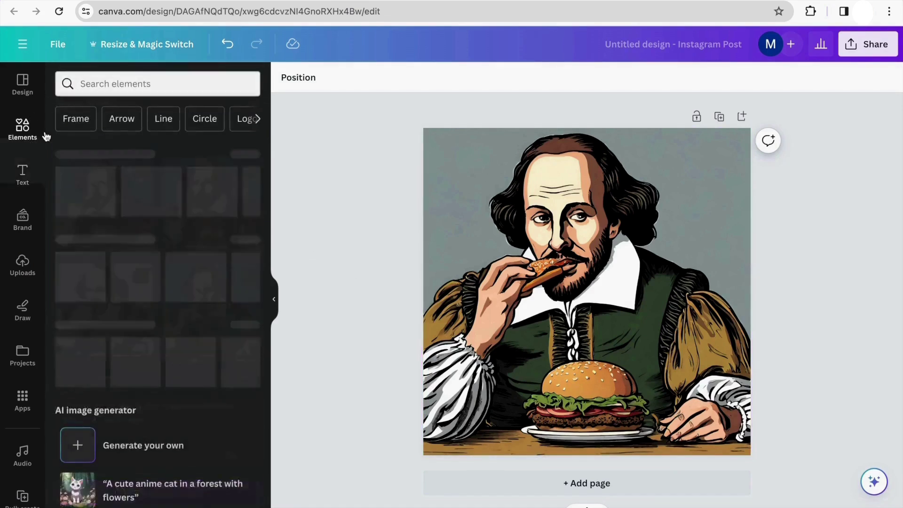
- Browse the Text panel's text styles in the Shakespeare design
{"action": "left_click", "coordinate": [23, 178]}
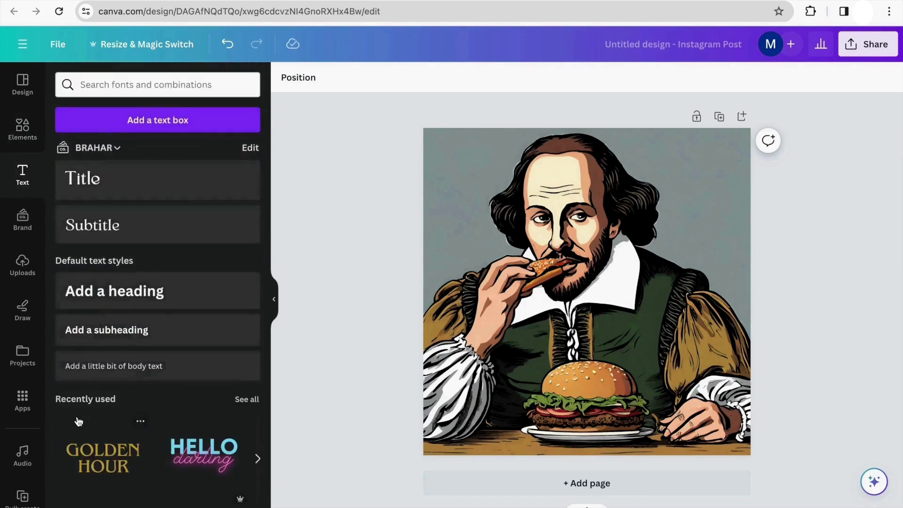
{"action": "scroll", "coordinate": [78, 418], "scroll_direction": "down", "scroll_amount": 3}
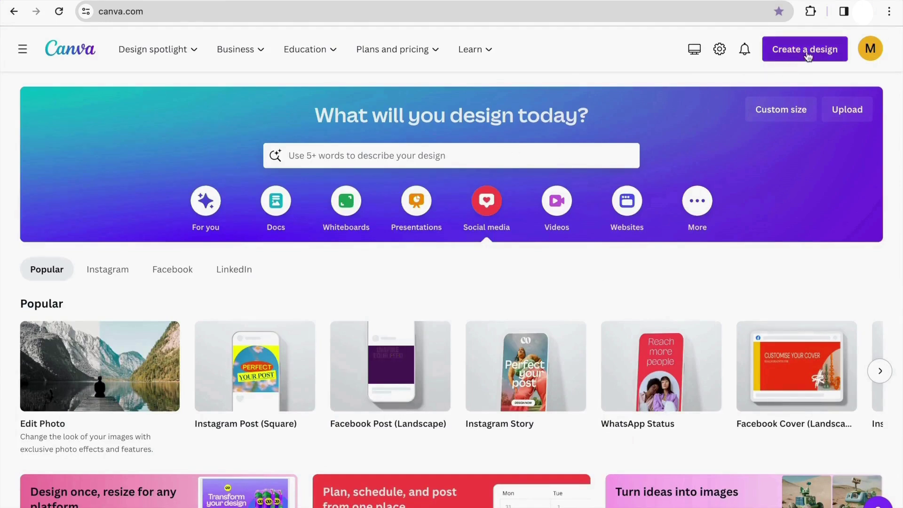
- Create a new 14.8 × 21 cm Colouring Book (Portrait) design via a 'coloring b' search
{"action": "left_click", "coordinate": [783, 55]}
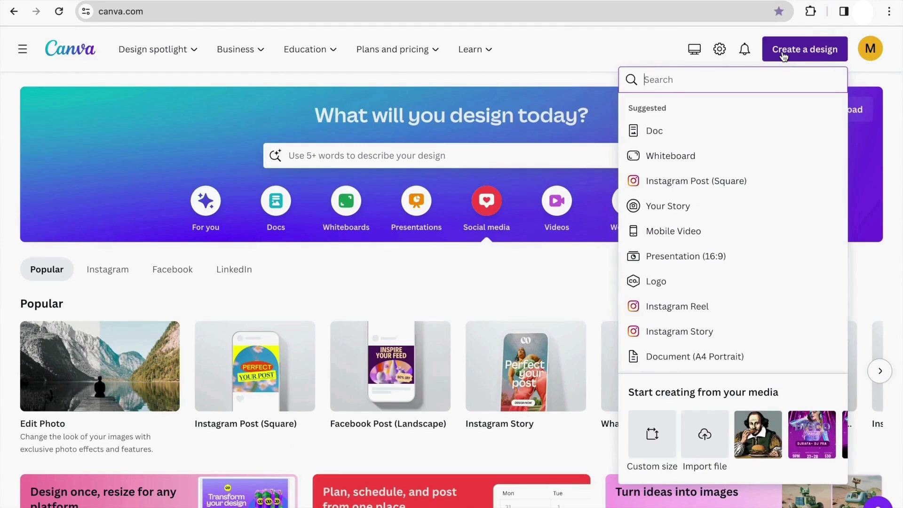
{"action": "type", "text": "color"}
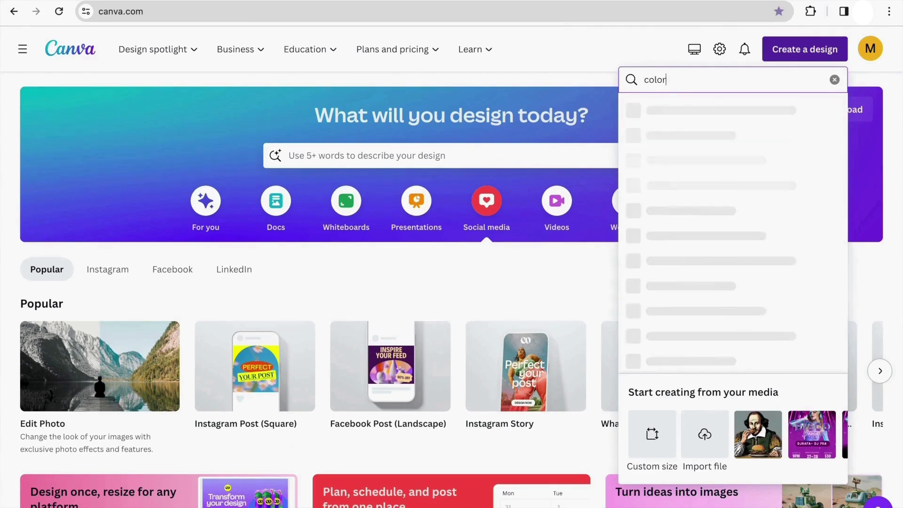
{"action": "type", "text": "ing b"}
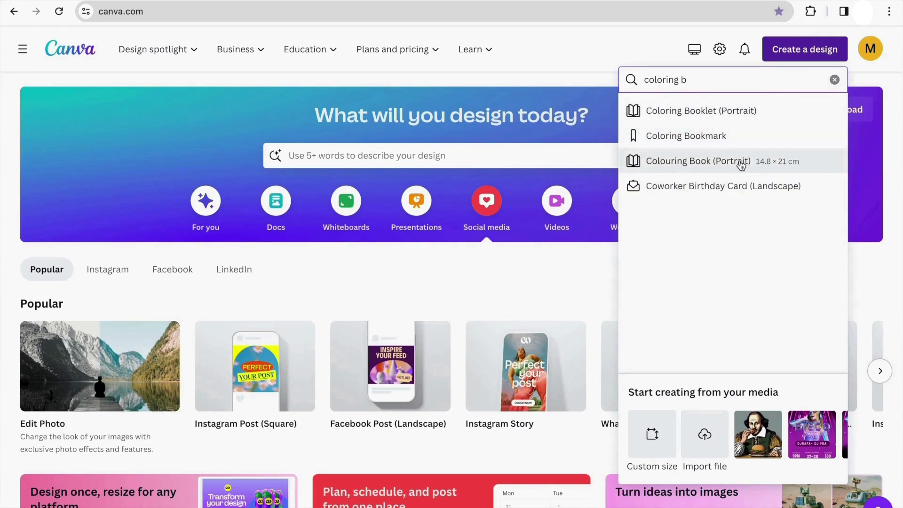
{"action": "left_click", "coordinate": [719, 168]}
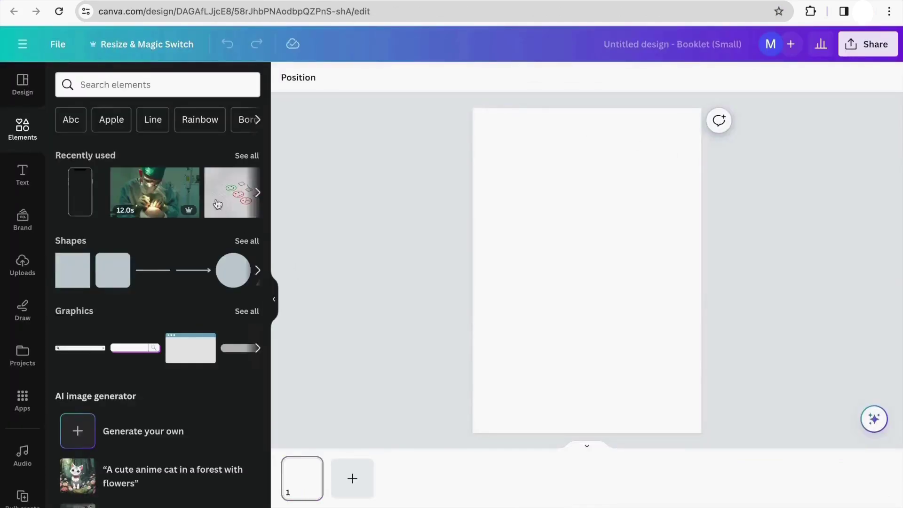
- Choose Generate your own under the AI image generator in the Elements panel
{"action": "scroll", "coordinate": [202, 235], "scroll_direction": "down", "scroll_amount": 4}
{"action": "scroll", "coordinate": [198, 239], "scroll_direction": "up", "scroll_amount": 1}
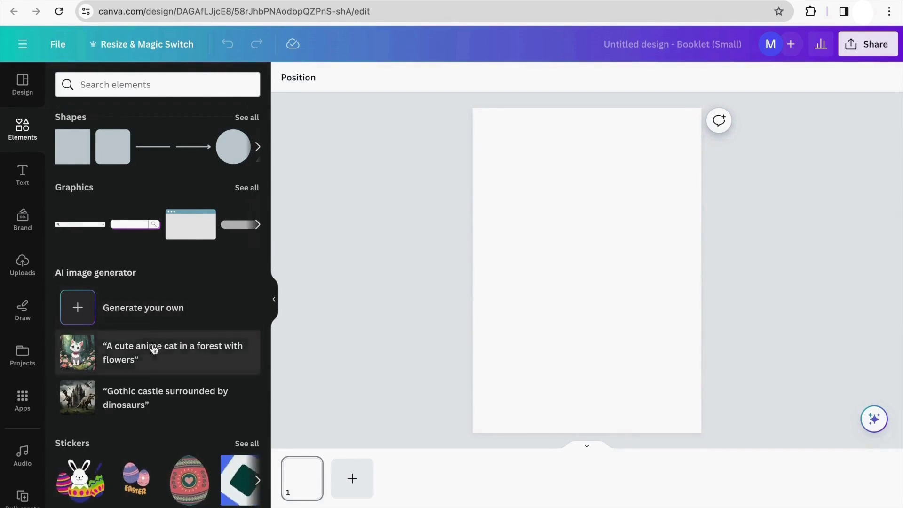
{"action": "left_click", "coordinate": [75, 319]}
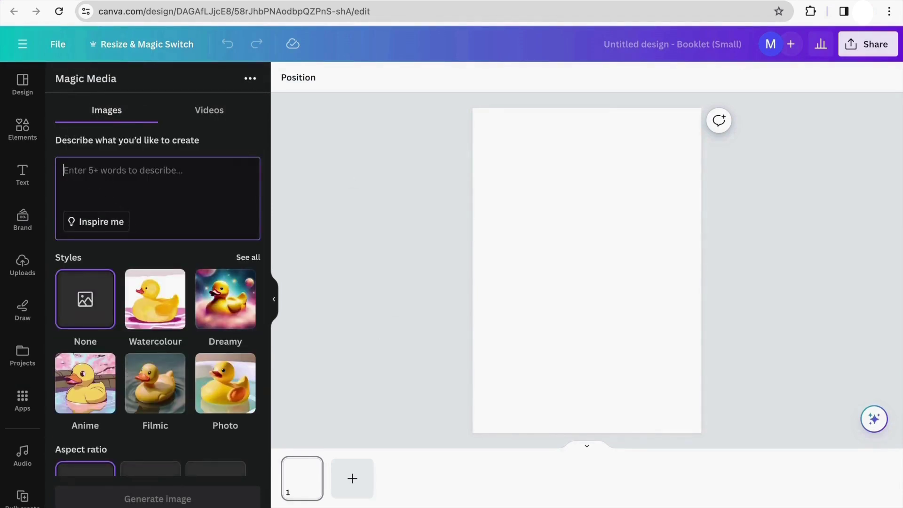
- Use the prompt 'Create a bunny in black and white for a coloring book' with Portrait aspect ratio
{"action": "type", "text": "\"Create a bunny in black and white for a coloring book"}
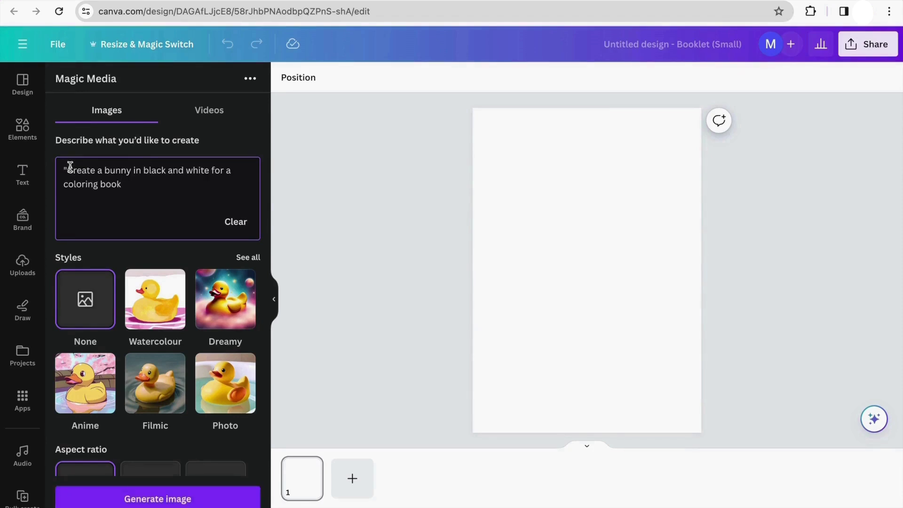
{"action": "key", "text": "BackSpace"}
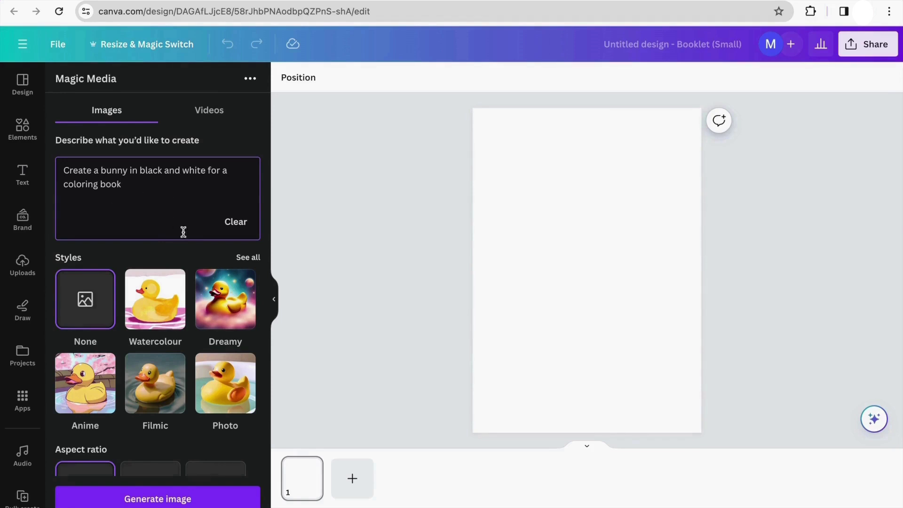
{"action": "scroll", "coordinate": [183, 231], "scroll_direction": "down", "scroll_amount": 2}
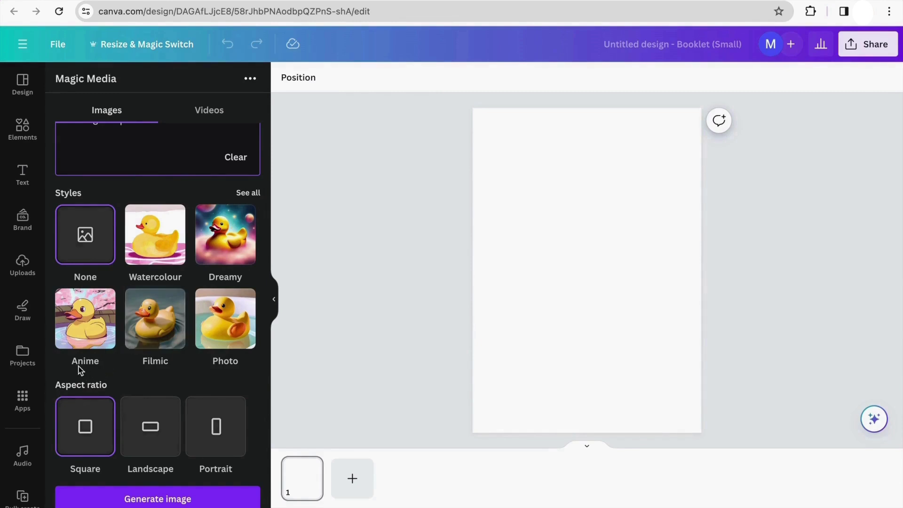
{"action": "left_click", "coordinate": [214, 440]}
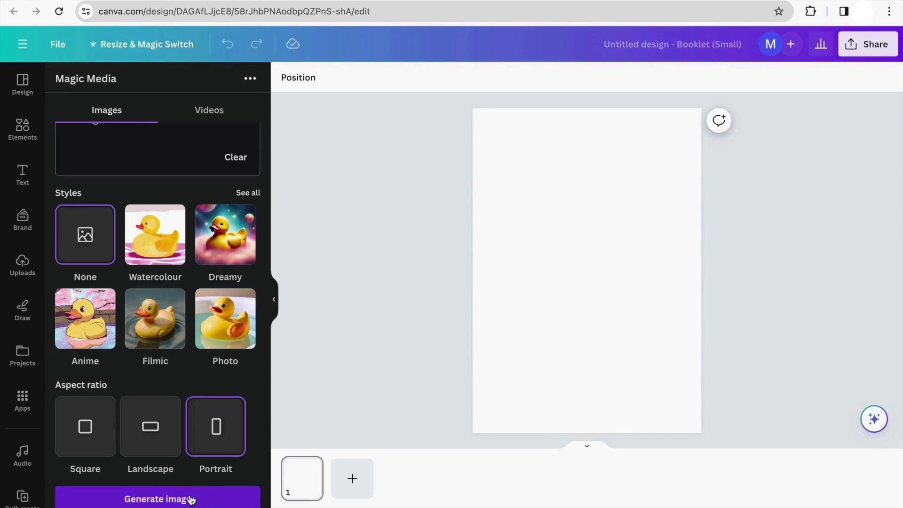
- Generate the bunny images and add the fourth result to the colouring page
{"action": "left_click", "coordinate": [158, 499]}
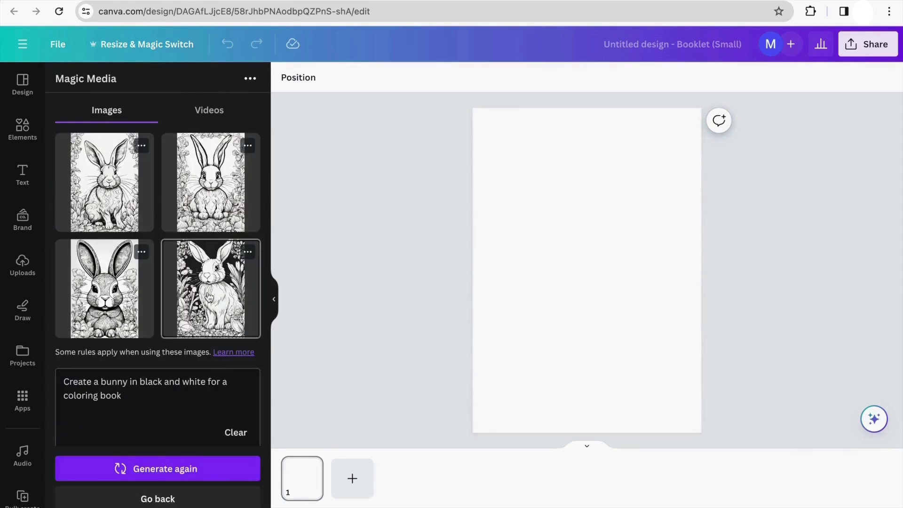
{"action": "left_click", "coordinate": [262, 303]}
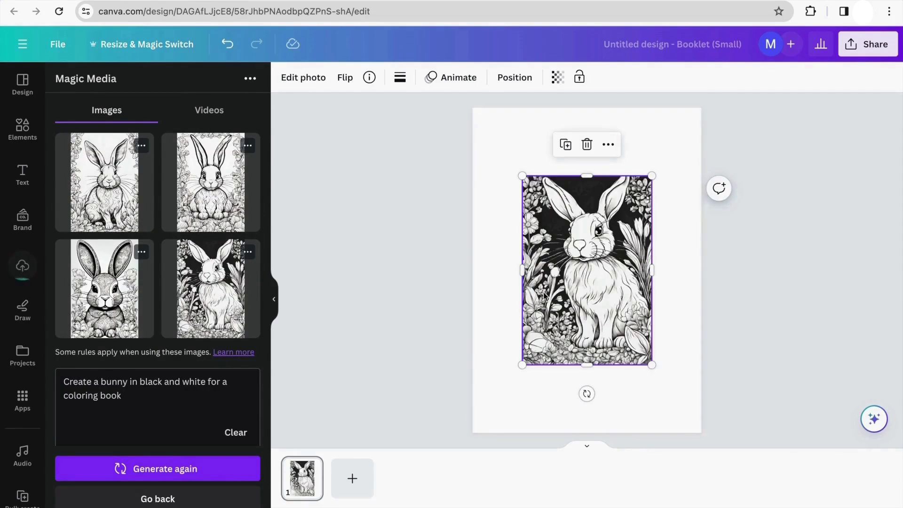
- Replace the placed bunny with the first new variation generated from the fourth bunny image
{"action": "left_click", "coordinate": [586, 144]}
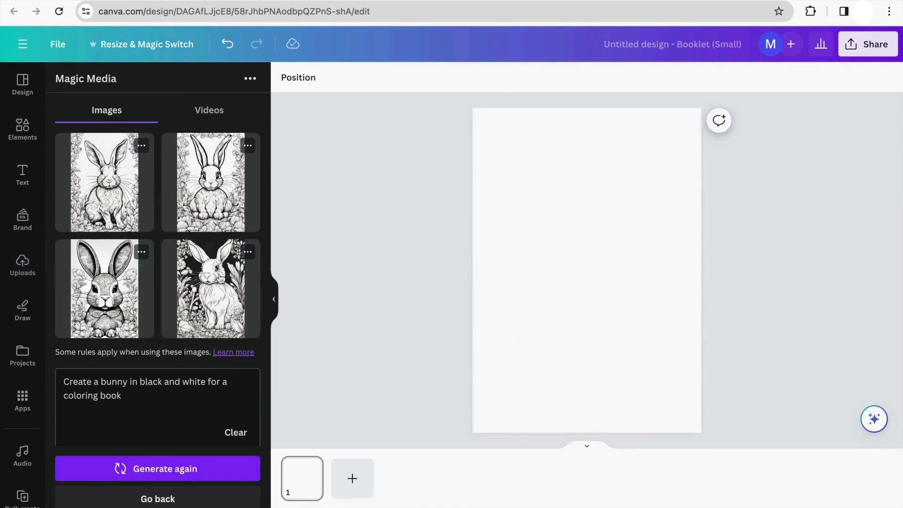
{"action": "left_click", "coordinate": [248, 253]}
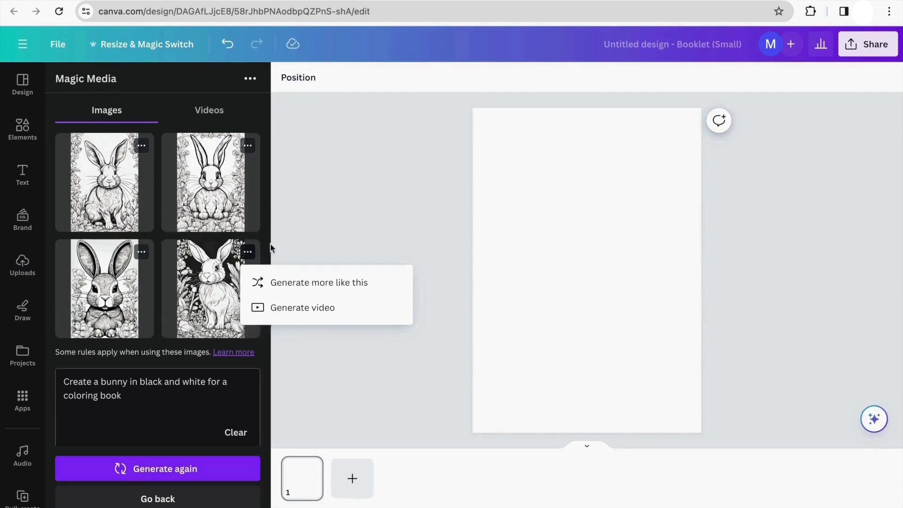
{"action": "left_click", "coordinate": [279, 287]}
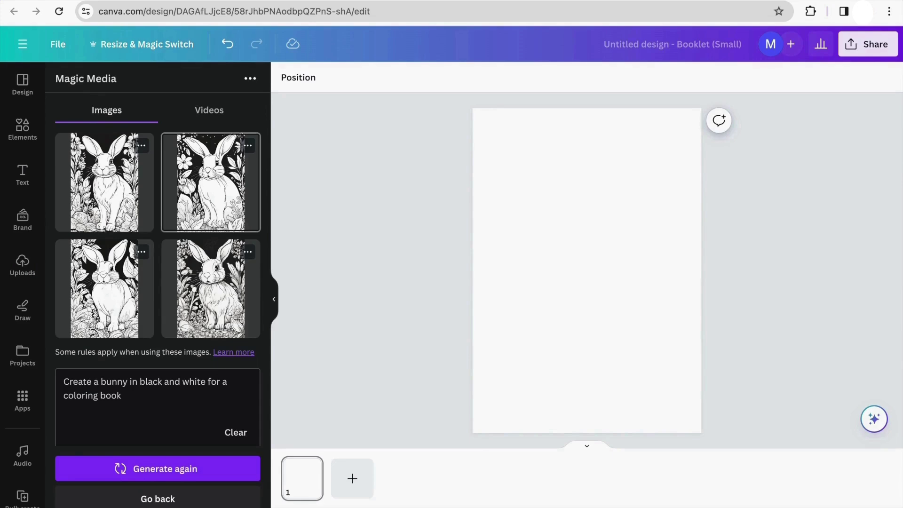
{"action": "left_click", "coordinate": [124, 188]}
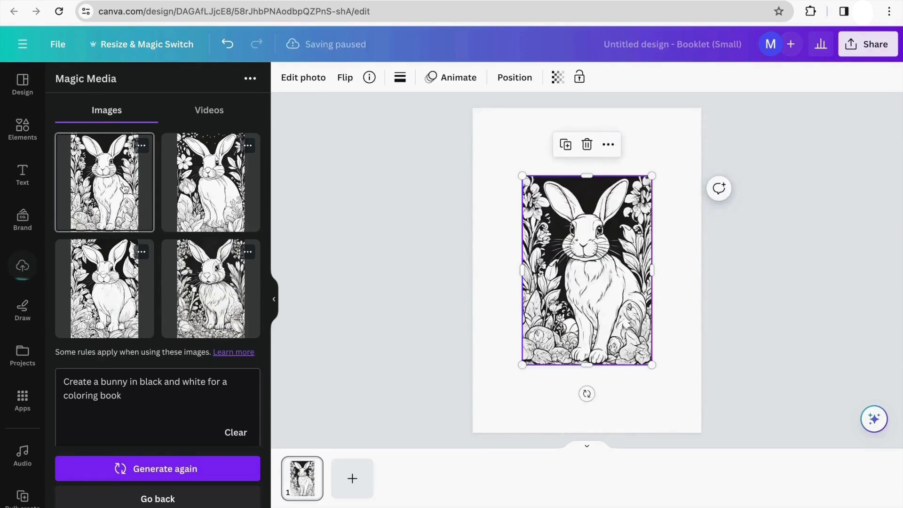
- Set the bunny as the colouring page's full background, check its crop, and return home
{"action": "left_click", "coordinate": [609, 145]}
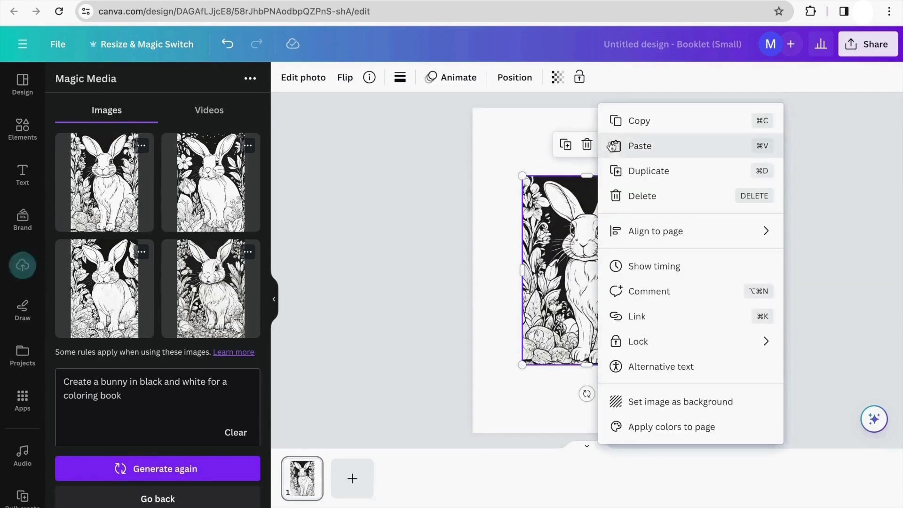
{"action": "left_click", "coordinate": [649, 404]}
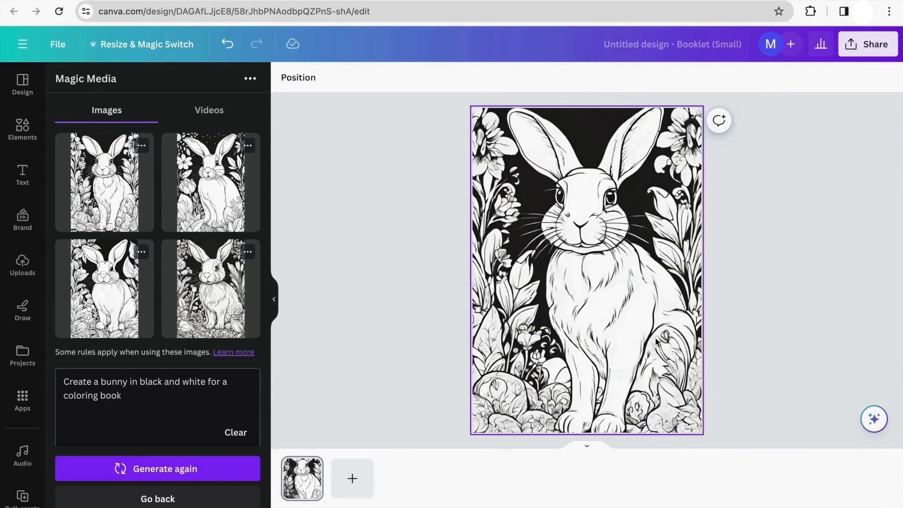
{"action": "double_click", "coordinate": [538, 230]}
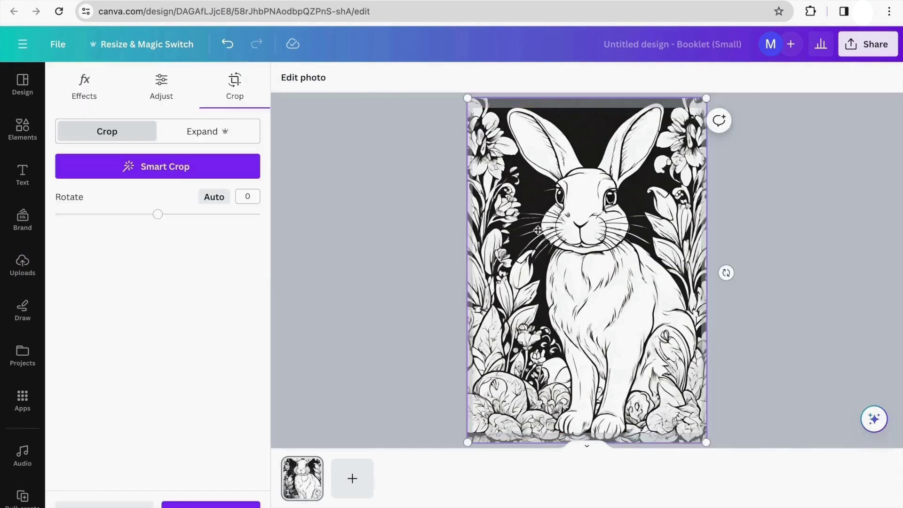
{"action": "left_click_drag", "start_coordinate": [538, 230], "coordinate": [578, 246]}
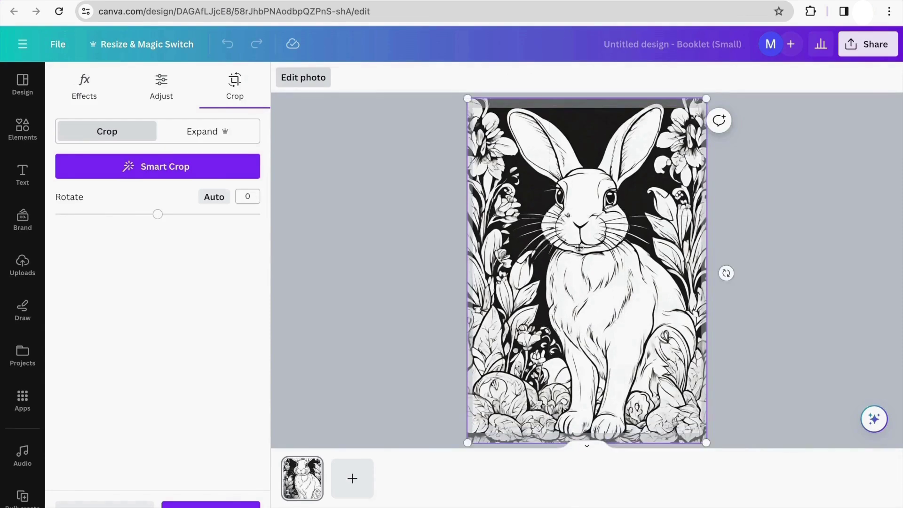
{"action": "key", "text": "Escape"}
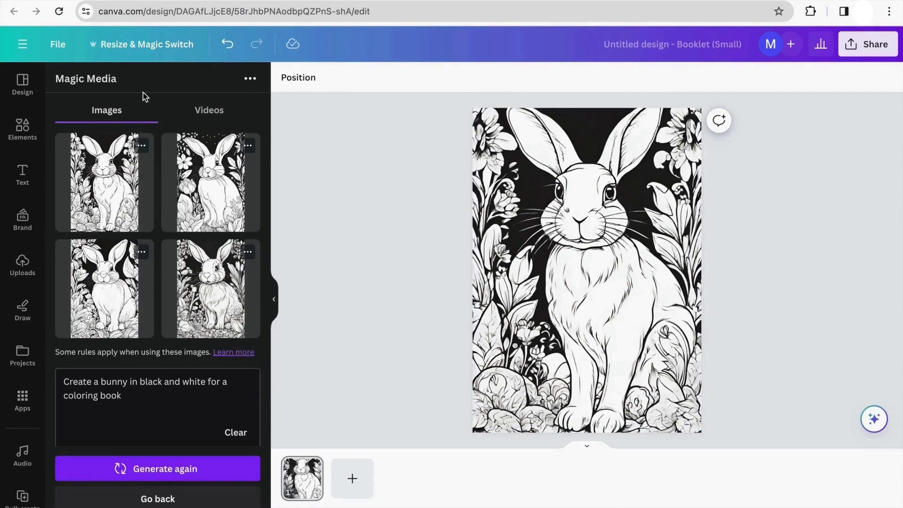
{"action": "left_click", "coordinate": [104, 1]}
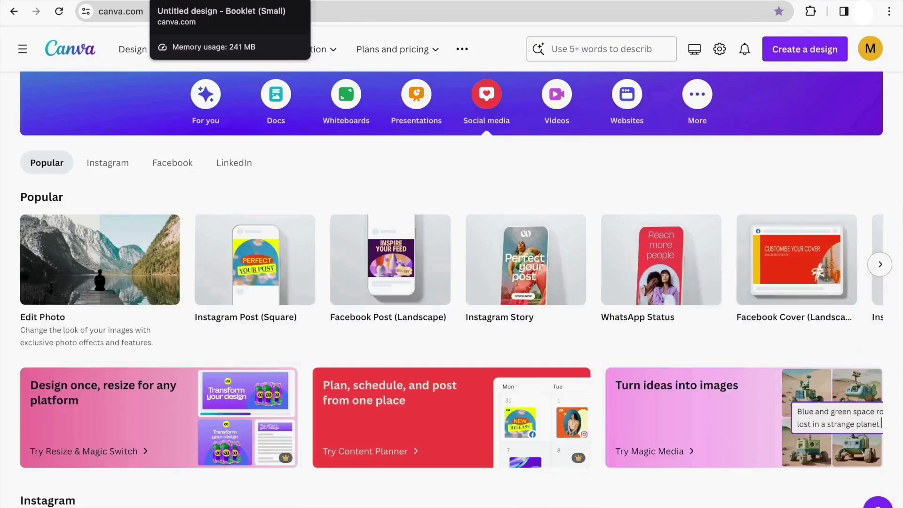
- Browse the Presentations templates and open the Beige Scrapbook Art and History Museum template
{"action": "scroll", "coordinate": [254, 188], "scroll_direction": "down", "scroll_amount": 3}
{"action": "scroll", "coordinate": [506, 172], "scroll_direction": "up", "scroll_amount": 3}
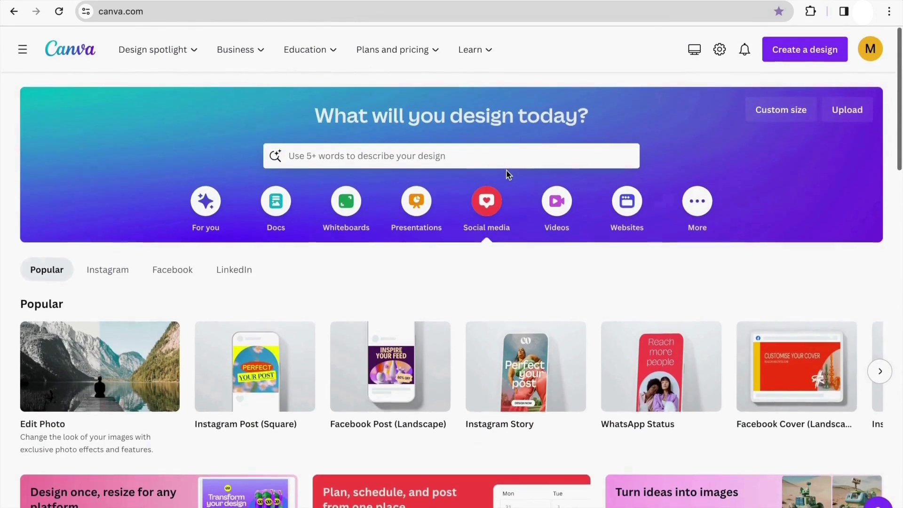
{"action": "left_click", "coordinate": [421, 199]}
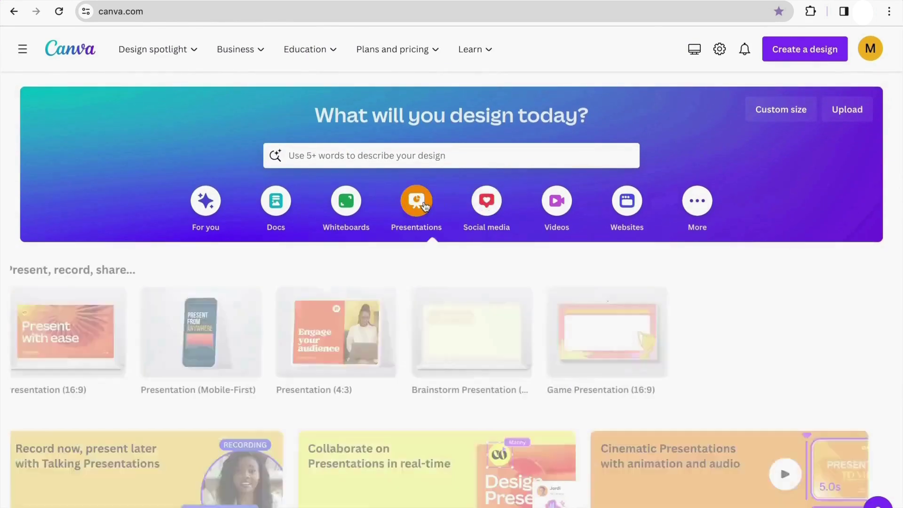
{"action": "scroll", "coordinate": [415, 239], "scroll_direction": "down", "scroll_amount": 10}
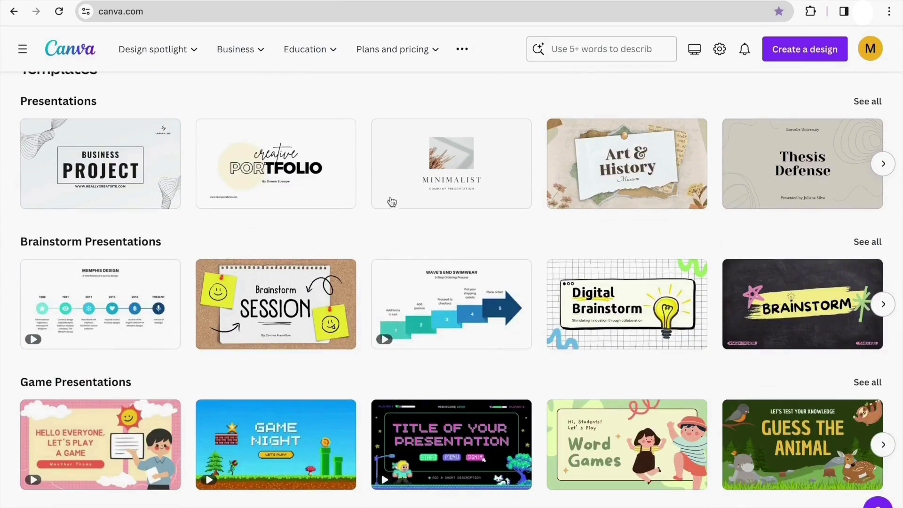
{"action": "scroll", "coordinate": [395, 198], "scroll_direction": "down", "scroll_amount": 1}
{"action": "scroll", "coordinate": [398, 193], "scroll_direction": "up", "scroll_amount": 2}
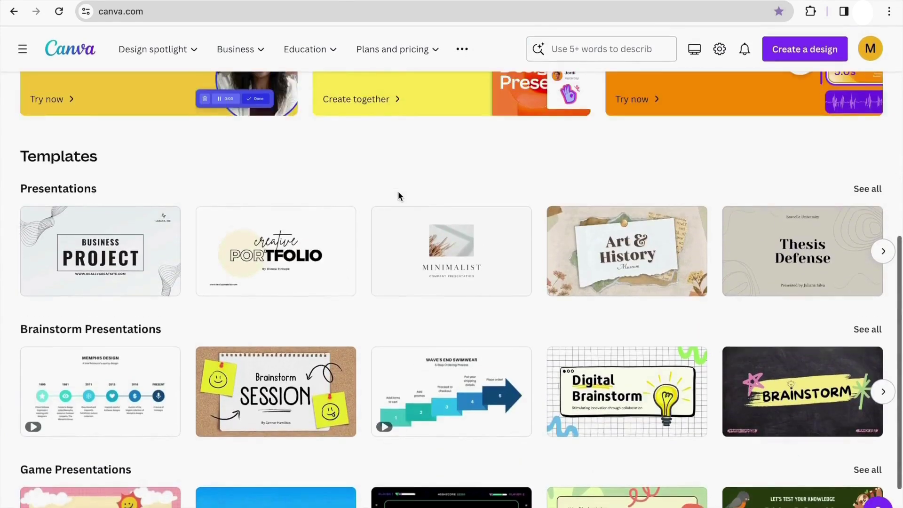
{"action": "scroll", "coordinate": [517, 198], "scroll_direction": "down", "scroll_amount": 2}
{"action": "left_click", "coordinate": [649, 200]}
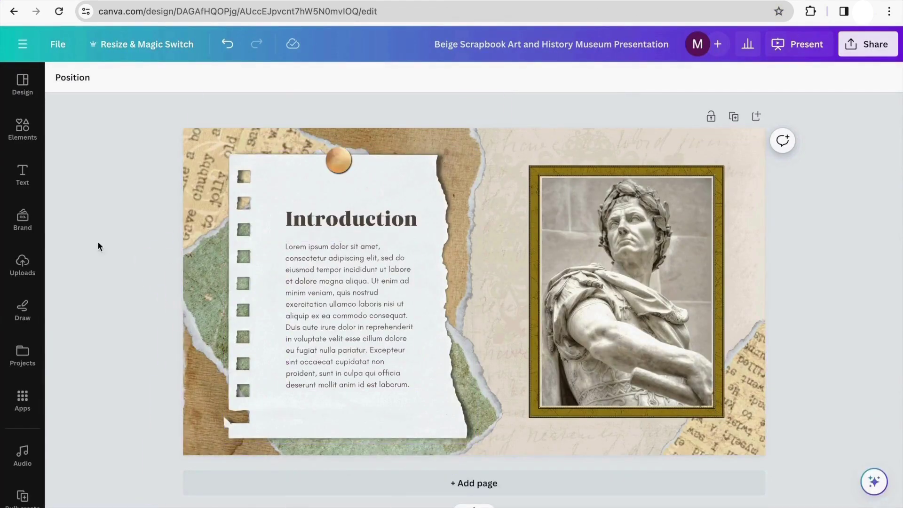
- Open the Magic Media AI image generator from the Elements panel
{"action": "left_click", "coordinate": [22, 356]}
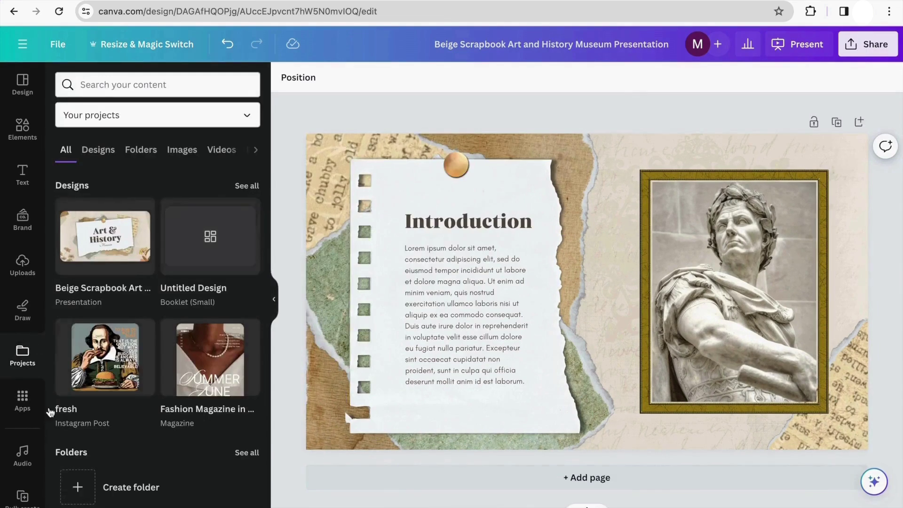
{"action": "left_click", "coordinate": [23, 127]}
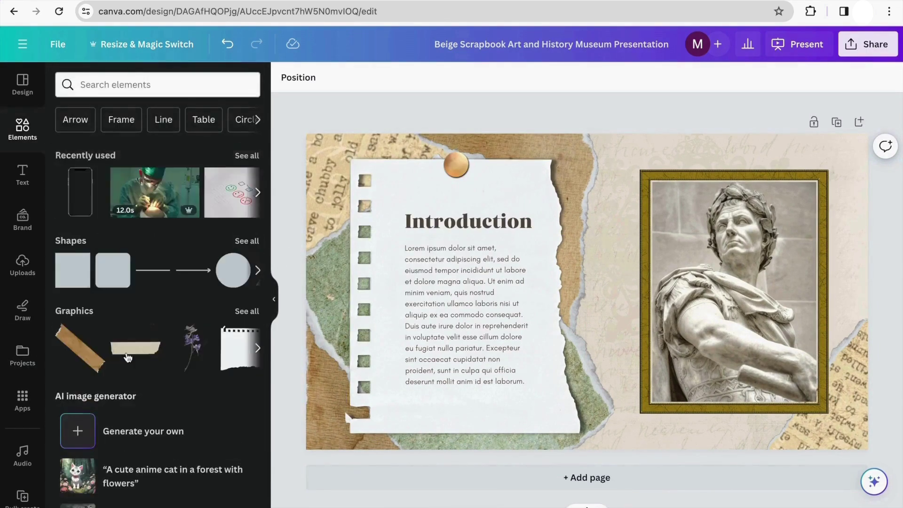
{"action": "scroll", "coordinate": [125, 370], "scroll_direction": "down", "scroll_amount": 2}
{"action": "scroll", "coordinate": [125, 369], "scroll_direction": "down", "scroll_amount": 1}
{"action": "left_click", "coordinate": [81, 324]}
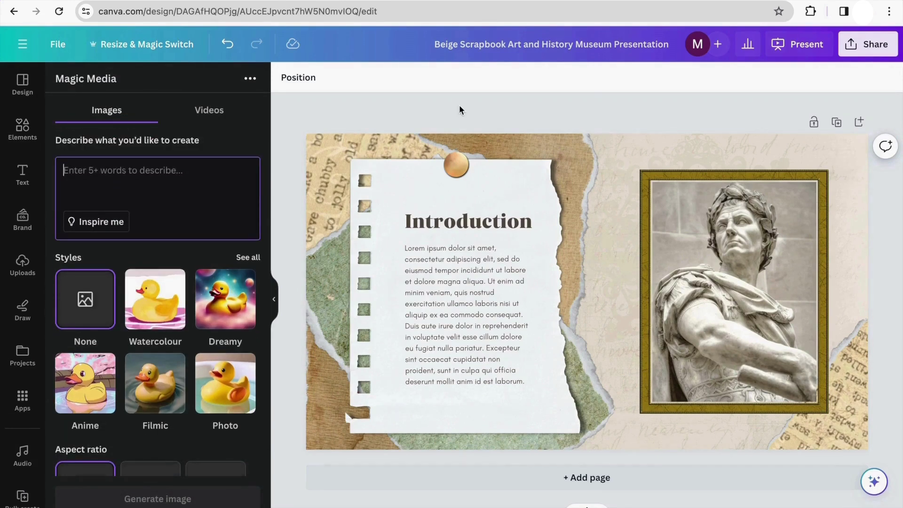
- Paste the black-and-white Roman statue footballer prompt, keeping the Square aspect ratio
{"action": "type", "text": "creates Leonel messi in a black and white roman style statue"}
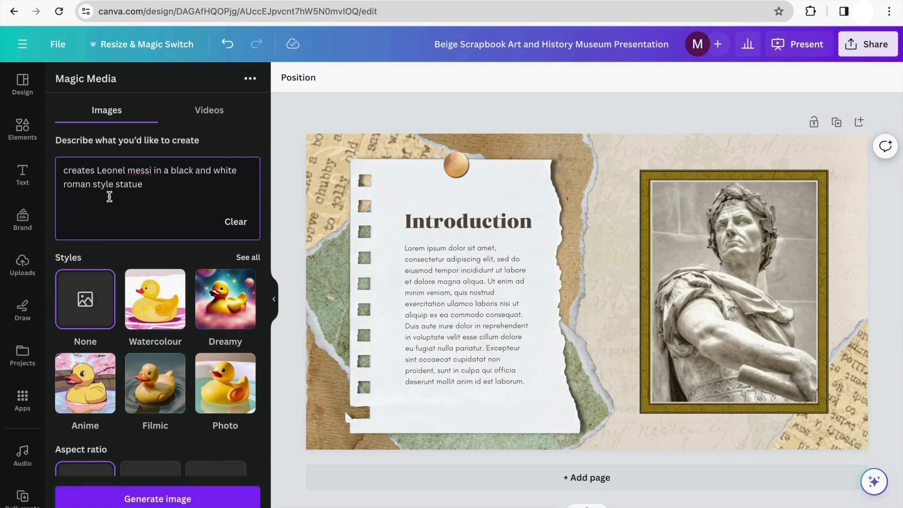
{"action": "scroll", "coordinate": [158, 315], "scroll_direction": "down", "scroll_amount": 2}
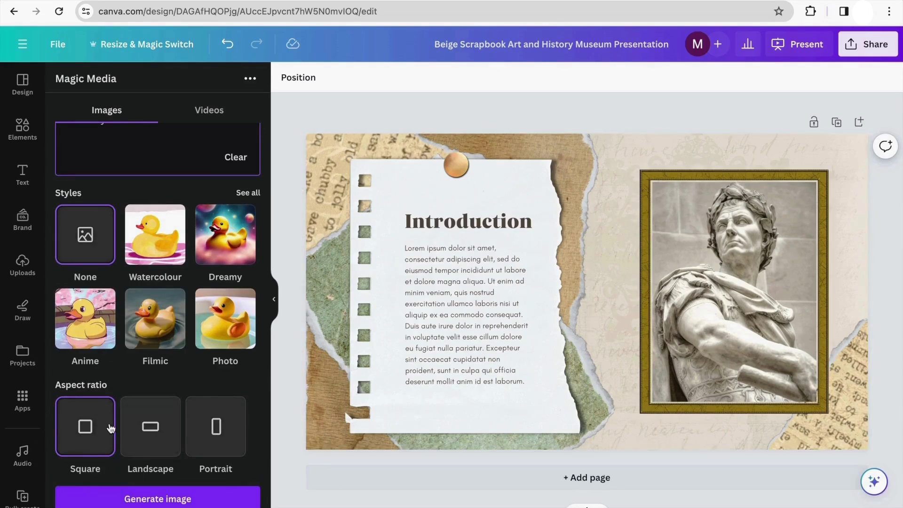
{"action": "scroll", "coordinate": [117, 432], "scroll_direction": "up", "scroll_amount": 2}
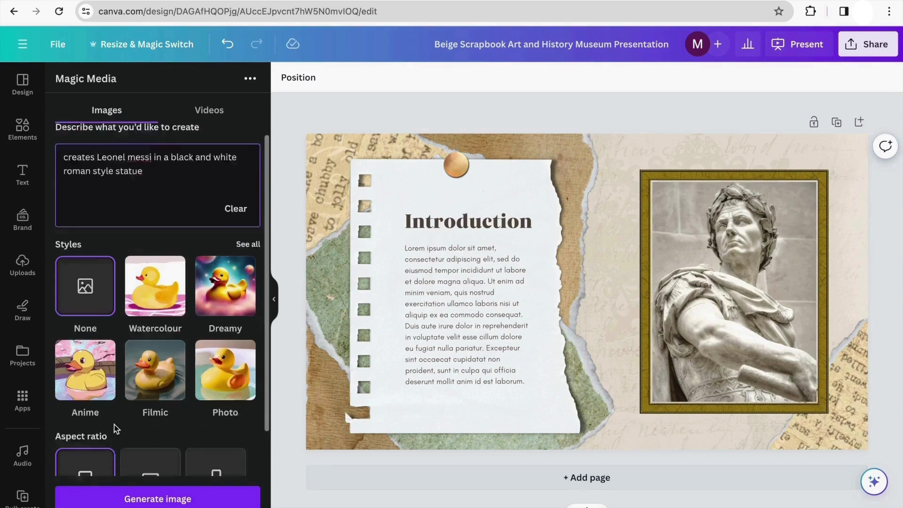
{"action": "scroll", "coordinate": [115, 430], "scroll_direction": "down", "scroll_amount": 2}
- Generate four statue images, then add and remove the fourth one from the slide
{"action": "left_click", "coordinate": [203, 500]}
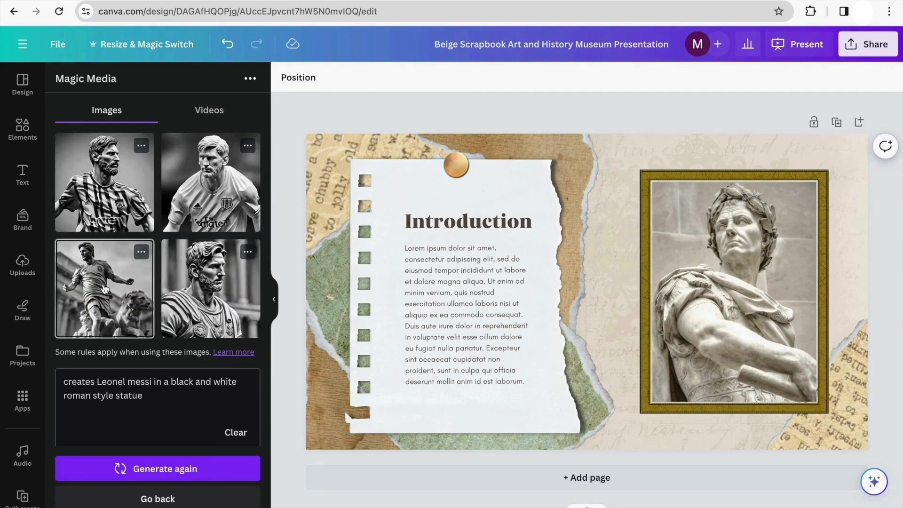
{"action": "left_click", "coordinate": [210, 288]}
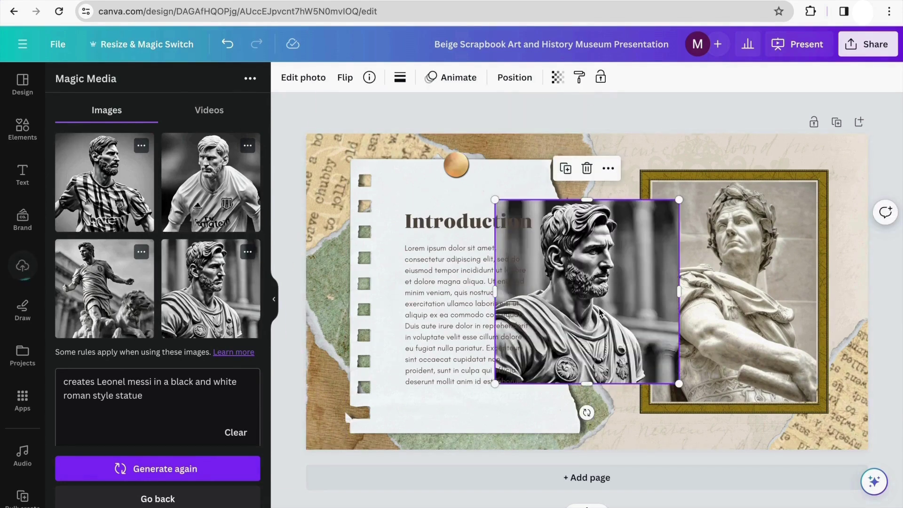
{"action": "key", "text": "Delete"}
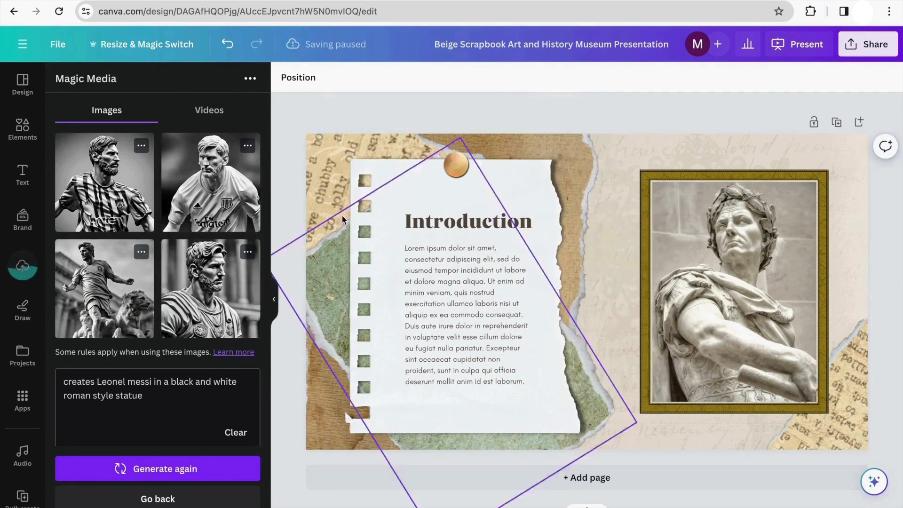
- Generate variations of the third statue image and drag the first onto the Introduction slide
{"action": "left_click", "coordinate": [140, 255]}
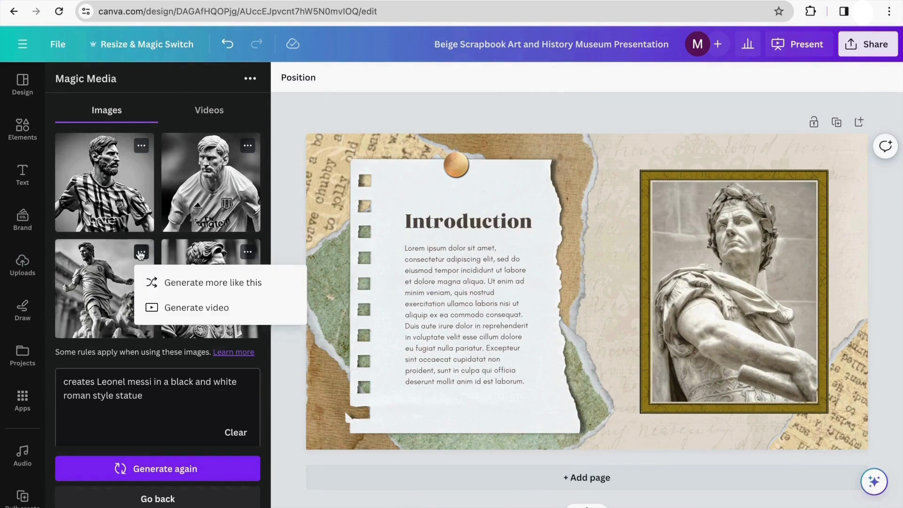
{"action": "left_click", "coordinate": [165, 284]}
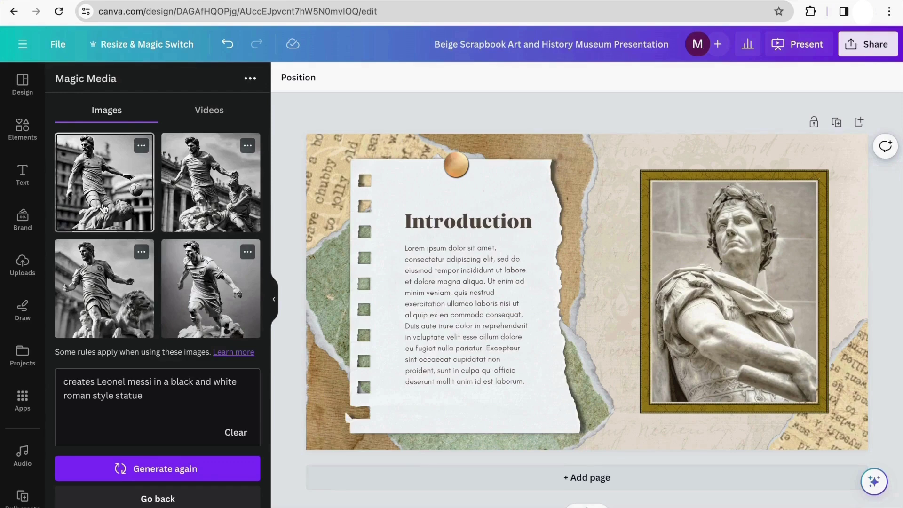
{"action": "left_click_drag", "start_coordinate": [103, 208], "coordinate": [595, 269]}
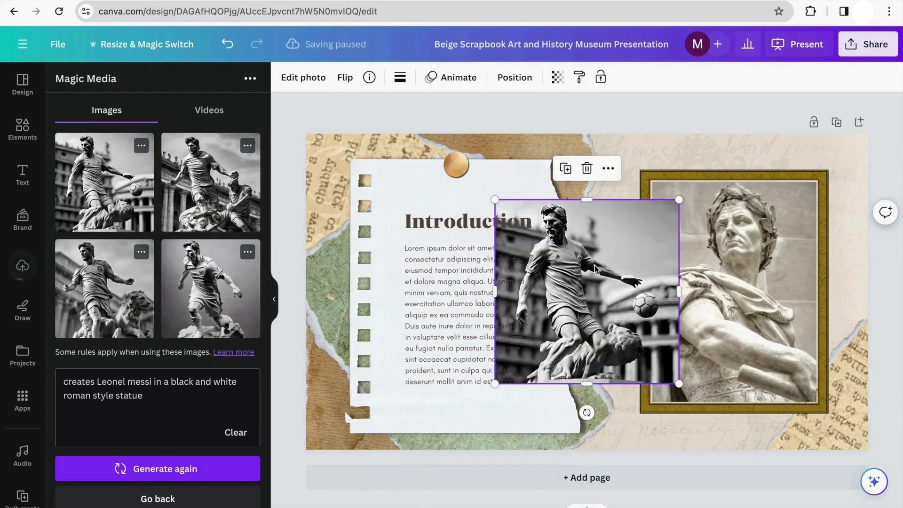
- Ungroup the gold frame from its original Roman statue picture
{"action": "left_click", "coordinate": [749, 270]}
{"action": "left_click", "coordinate": [722, 149]}
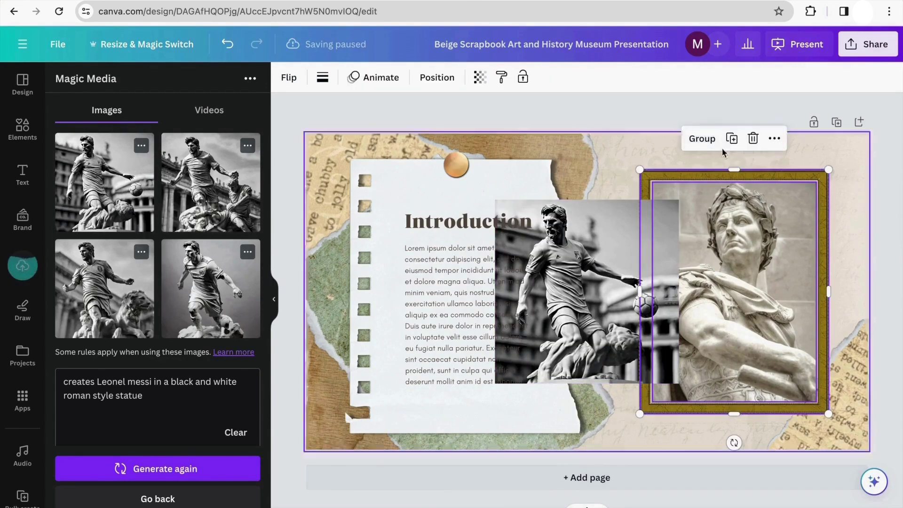
{"action": "left_click", "coordinate": [774, 139]}
- Move, resize and crop the footballer statue image to fill the gold frame
{"action": "left_click", "coordinate": [584, 281]}
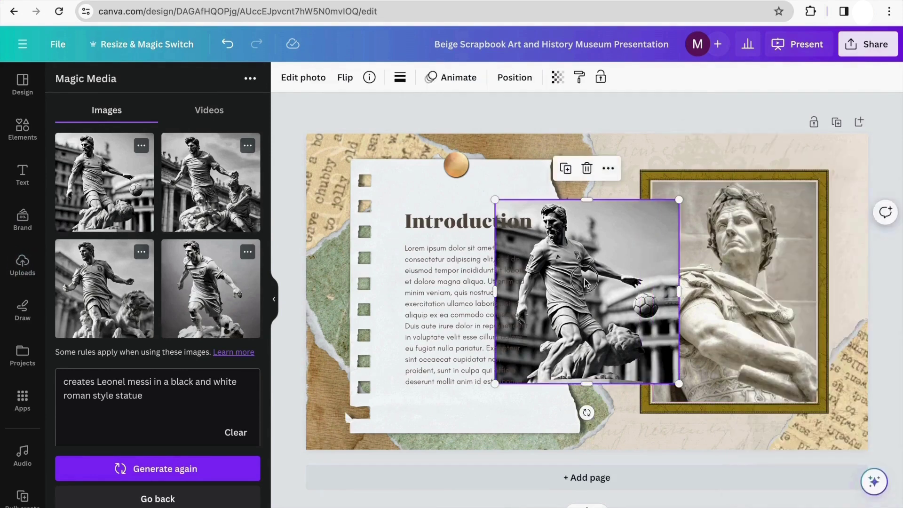
{"action": "left_click_drag", "start_coordinate": [584, 281], "coordinate": [741, 261]}
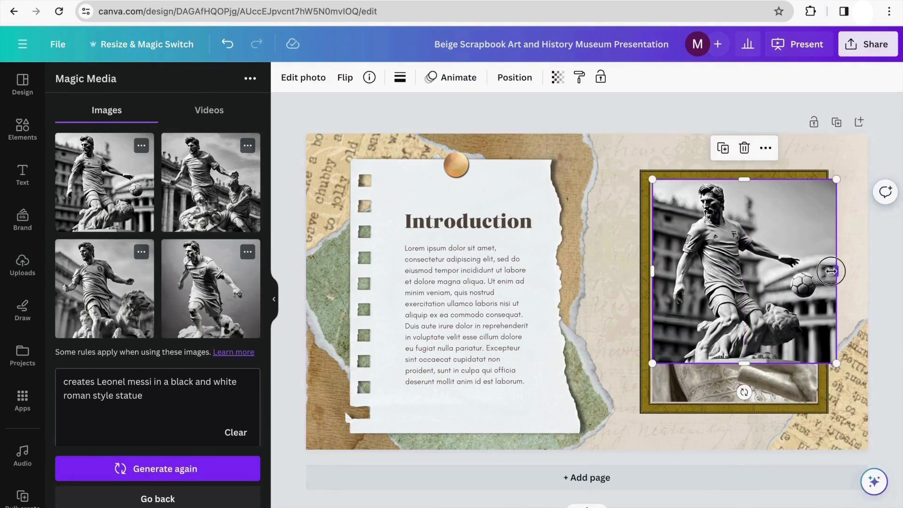
{"action": "left_click_drag", "start_coordinate": [831, 271], "coordinate": [816, 275]}
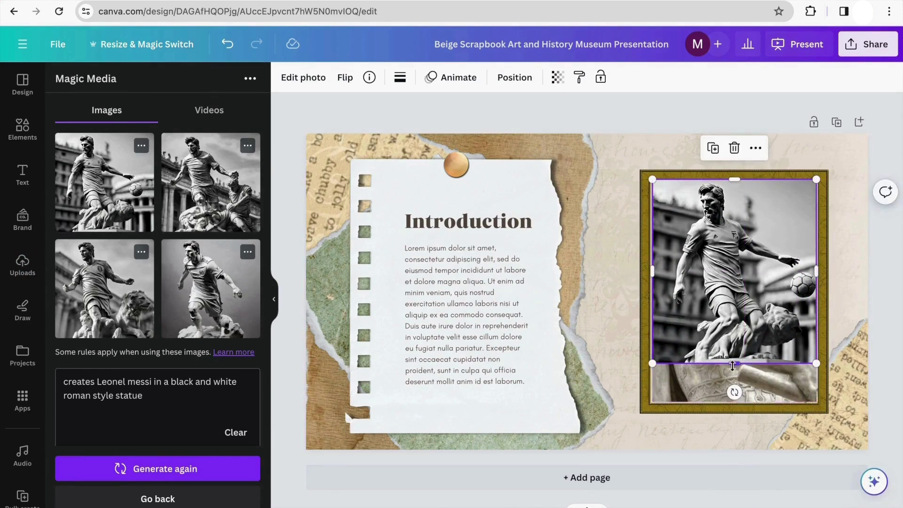
{"action": "left_click_drag", "start_coordinate": [728, 368], "coordinate": [733, 402]}
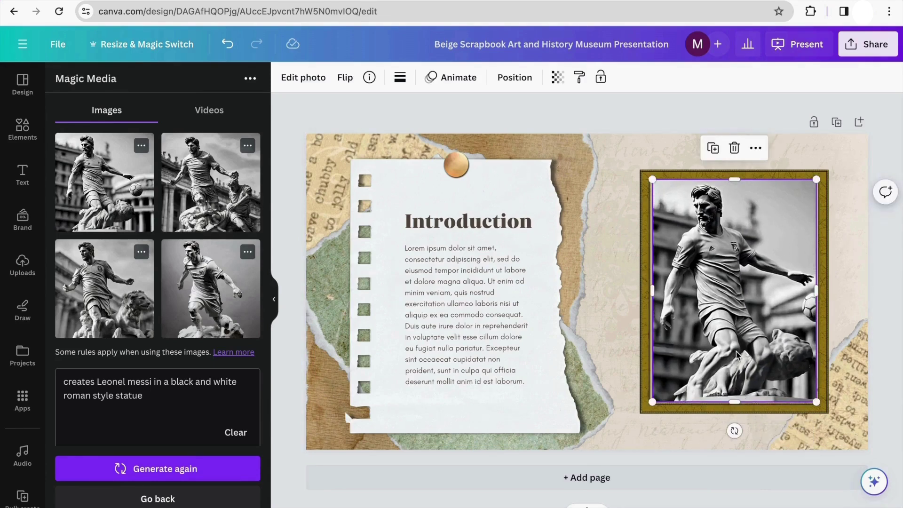
{"action": "double_click", "coordinate": [736, 355]}
{"action": "left_click_drag", "start_coordinate": [737, 348], "coordinate": [713, 351]}
{"action": "left_click", "coordinate": [870, 292]}
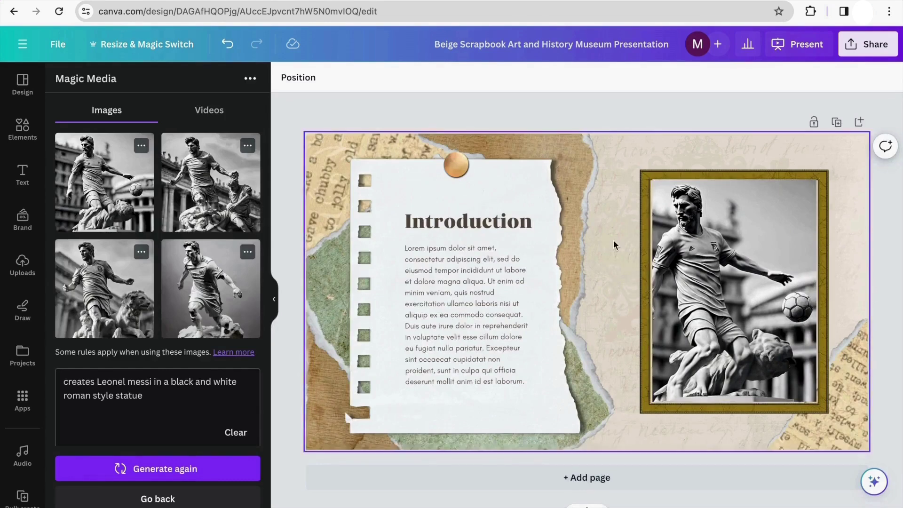